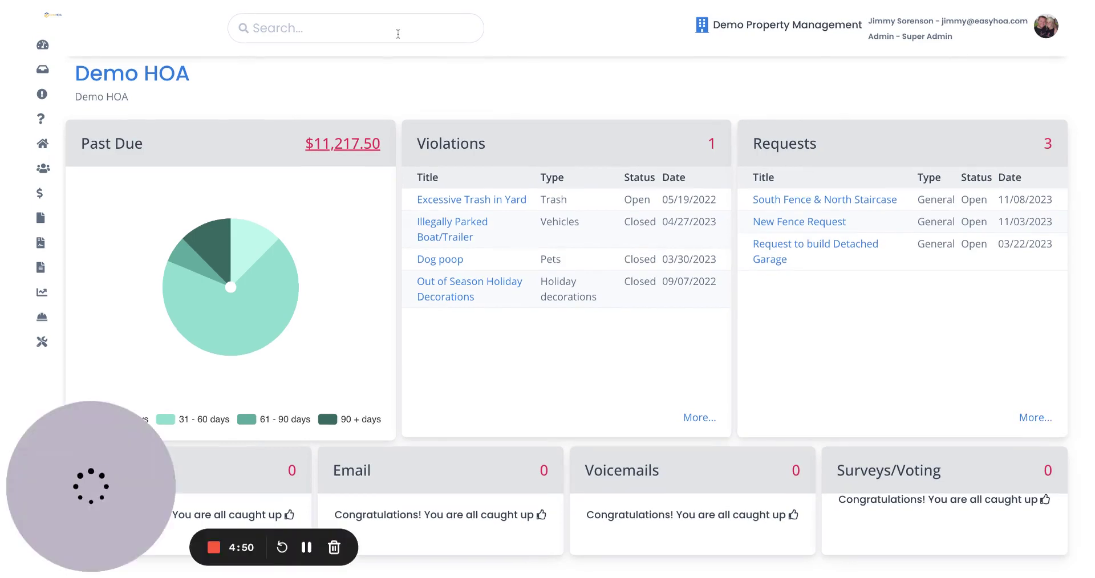
Open Voting - Surveys to list Demo HOA's five campaigns, including the draft board-member vote.
{"action": "mouse_move", "coordinate": [45, 80]}
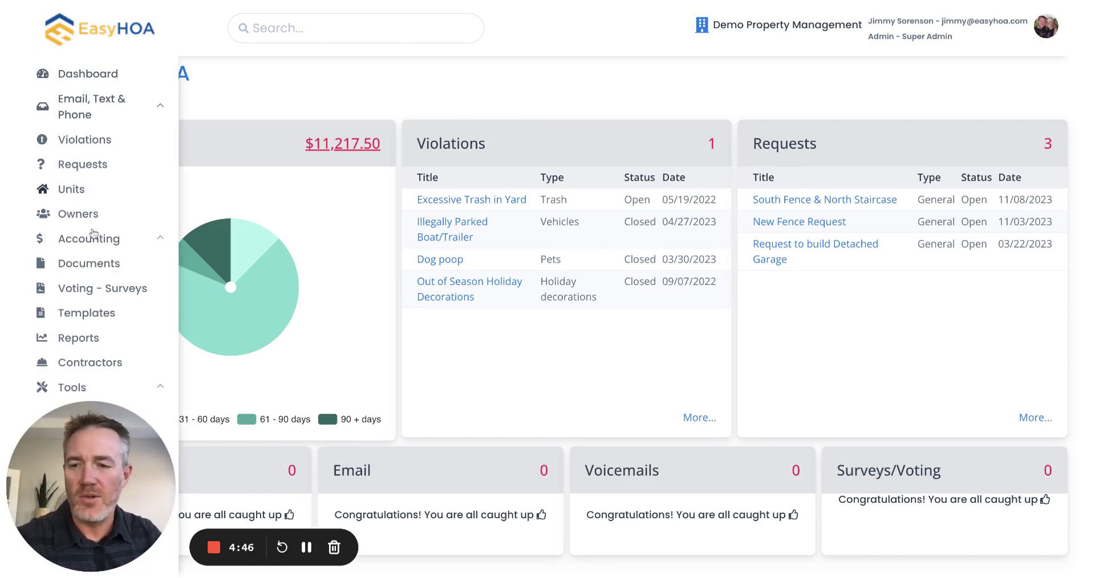
{"action": "left_click", "coordinate": [85, 289]}
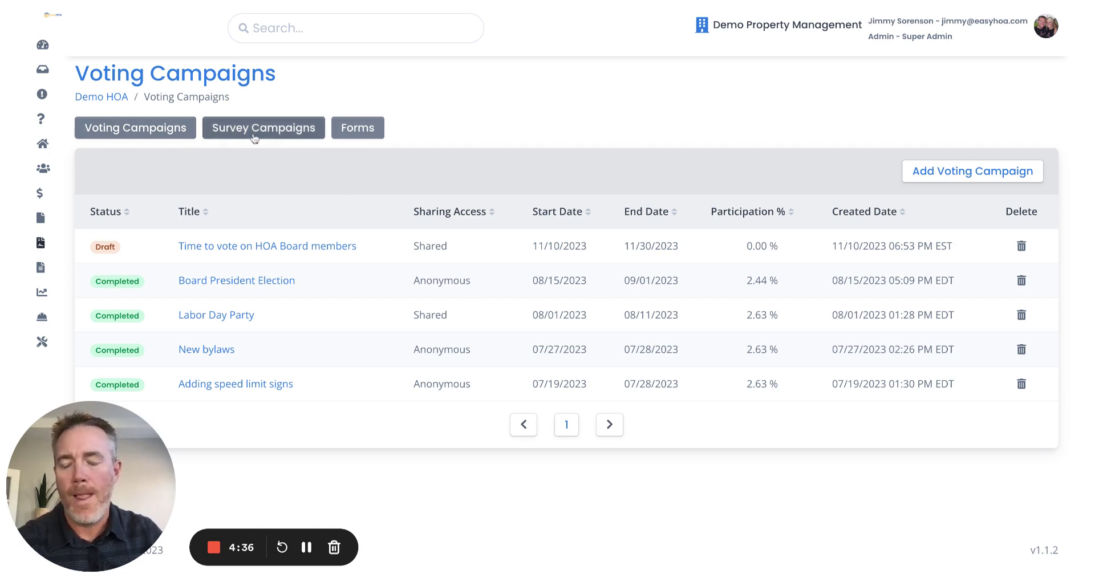
{"action": "left_click", "coordinate": [971, 177]}
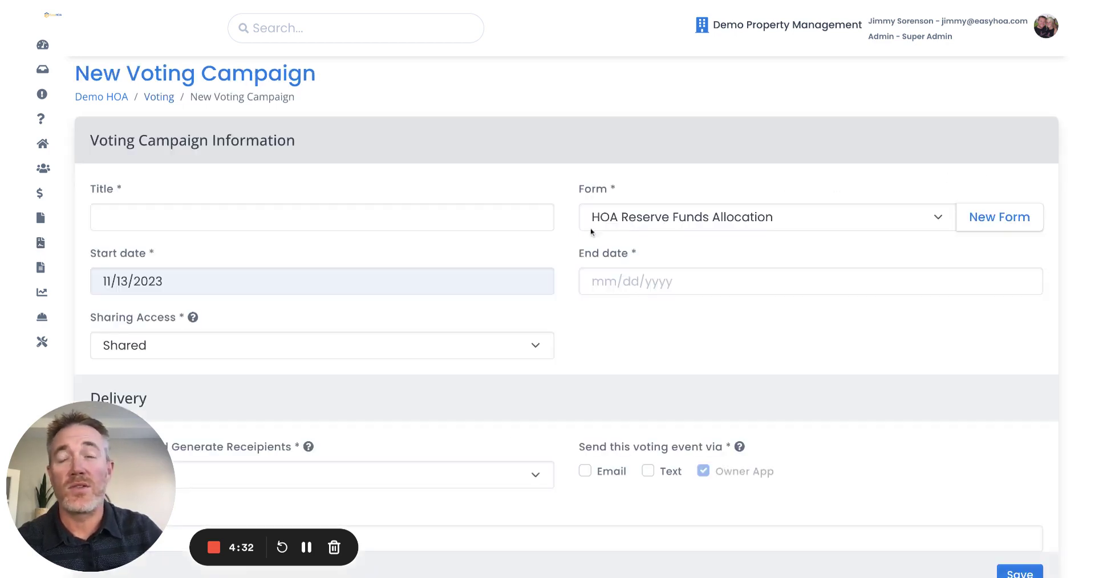
{"action": "scroll", "coordinate": [526, 244], "scroll_direction": "down", "scroll_amount": 2}
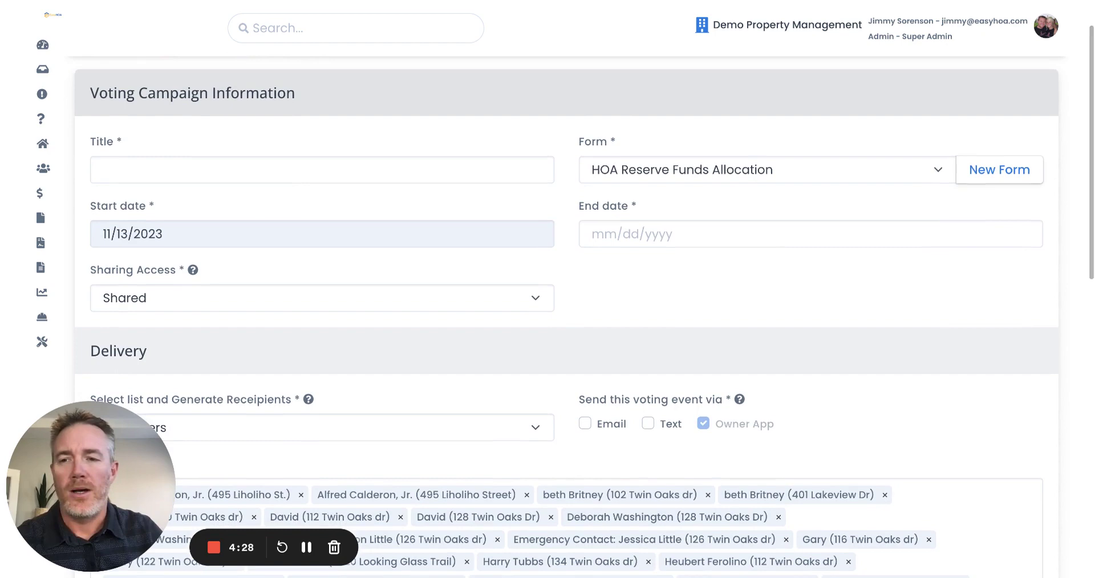
{"action": "scroll", "coordinate": [293, 191], "scroll_direction": "down", "scroll_amount": 4}
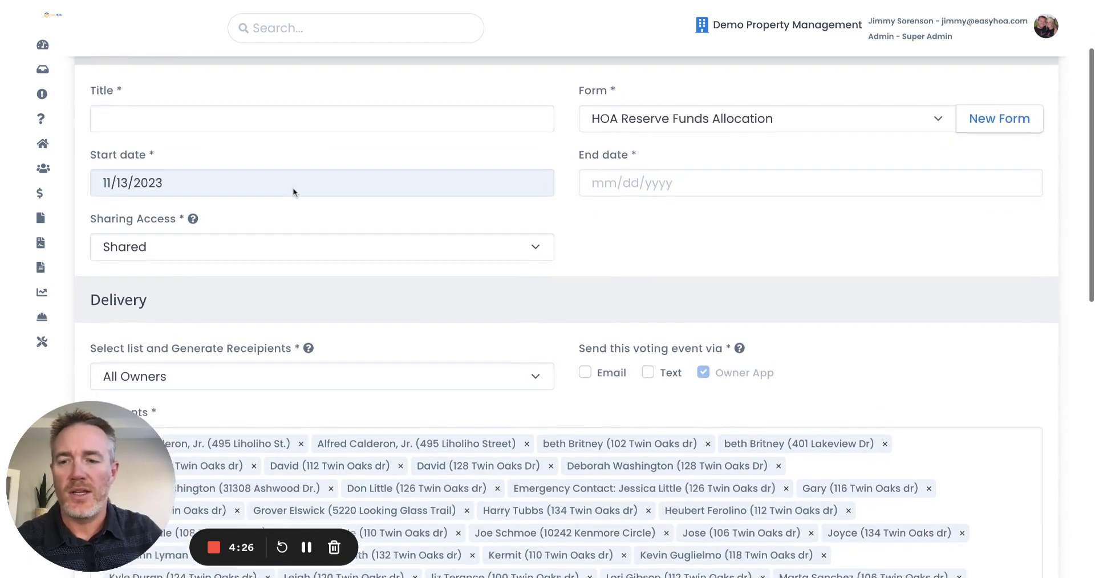
{"action": "scroll", "coordinate": [293, 187], "scroll_direction": "down", "scroll_amount": 4}
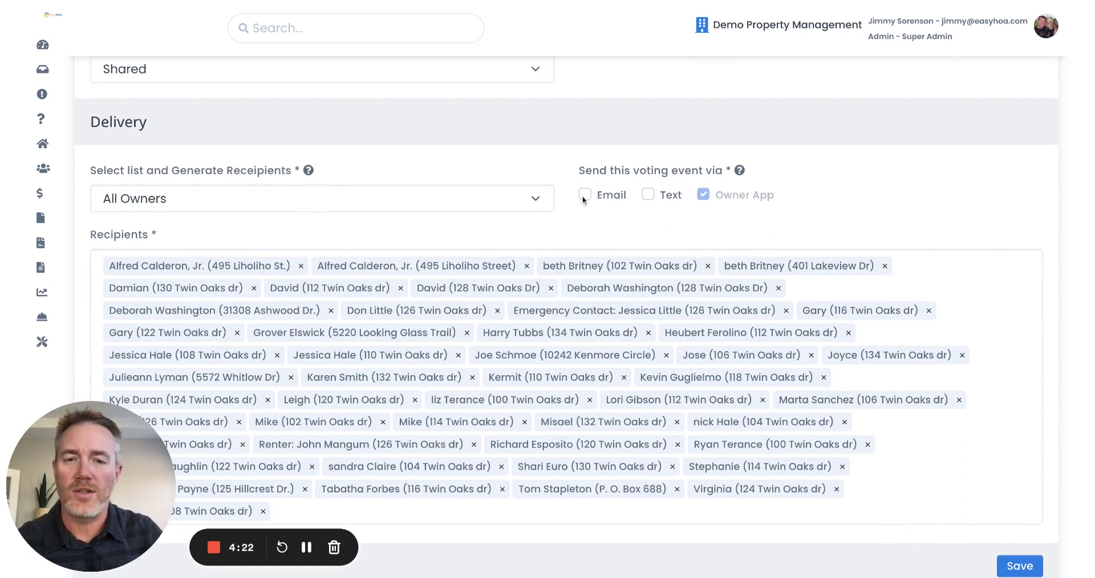
{"action": "left_click", "coordinate": [585, 195]}
{"action": "left_click", "coordinate": [586, 195]}
{"action": "scroll", "coordinate": [559, 214], "scroll_direction": "down", "scroll_amount": 1}
{"action": "left_click", "coordinate": [536, 190]}
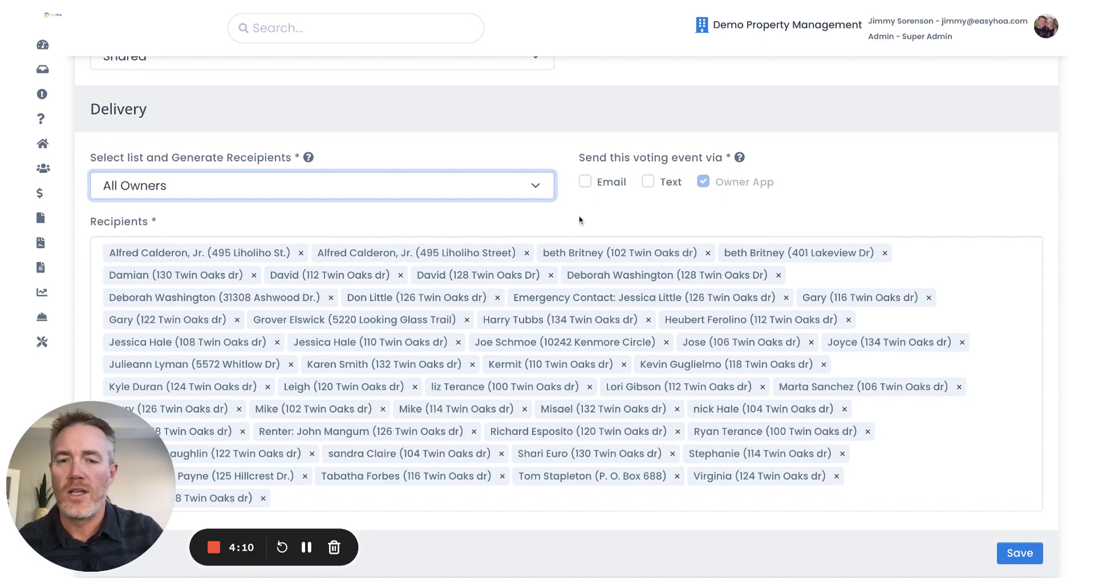
{"action": "scroll", "coordinate": [579, 219], "scroll_direction": "up", "scroll_amount": 4}
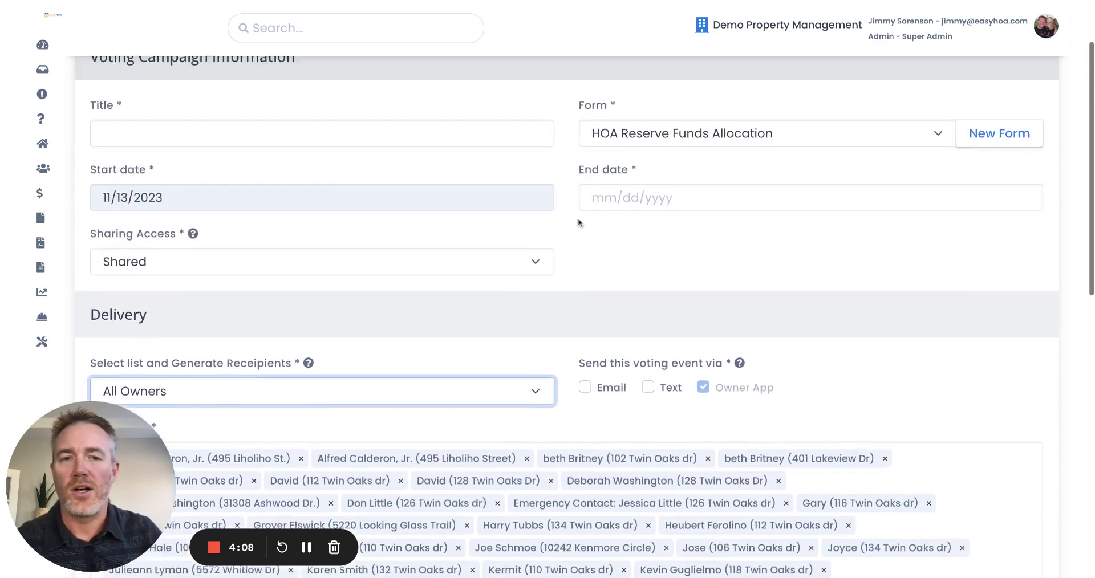
{"action": "scroll", "coordinate": [579, 223], "scroll_direction": "up", "scroll_amount": 2}
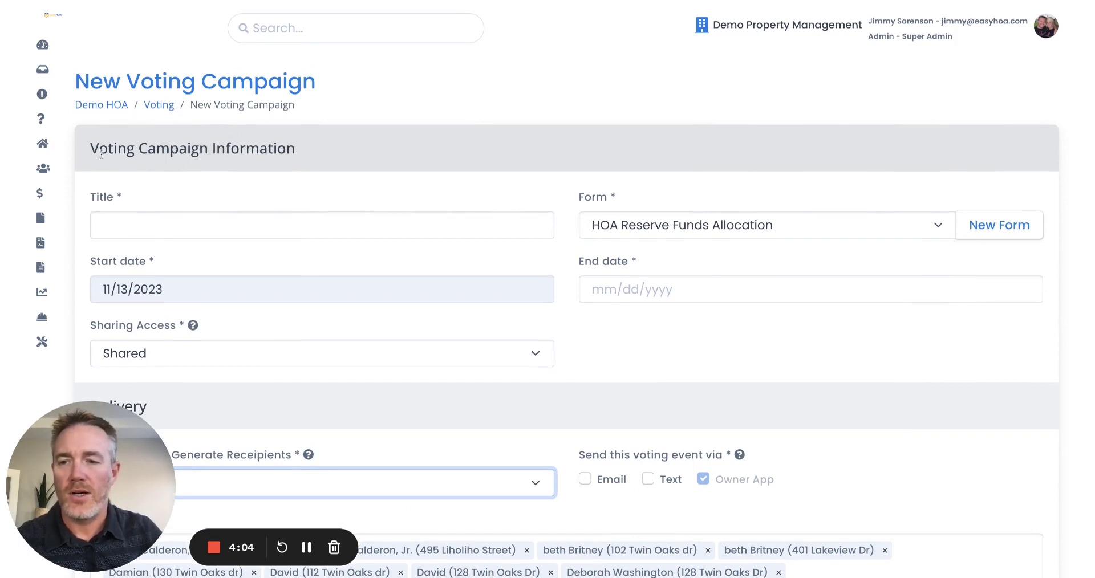
{"action": "key", "text": "super+r"}
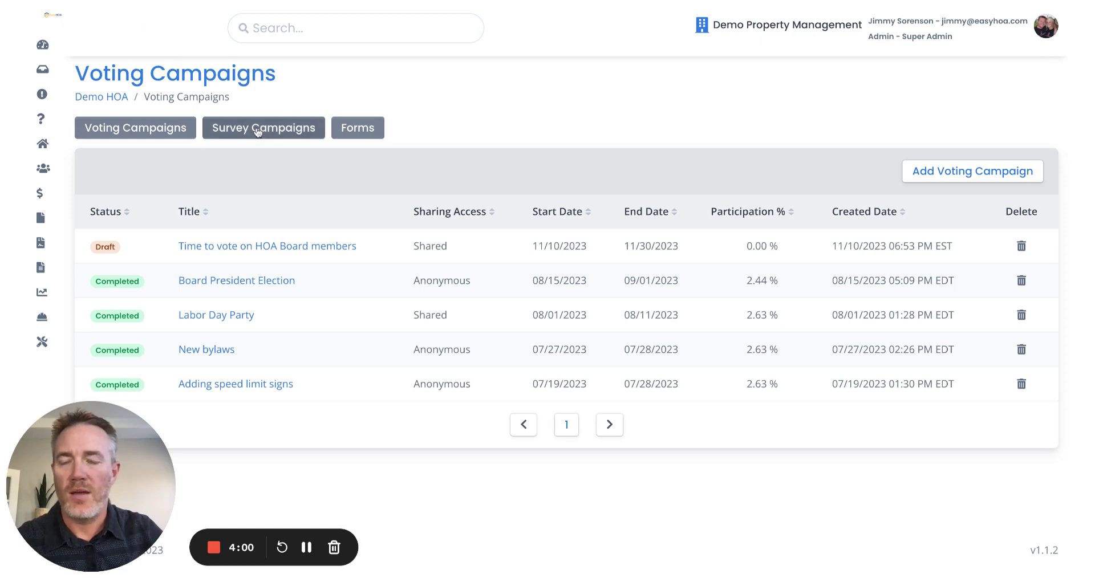
Switch to Survey Campaigns, showing draft 'Election of officers' and completed 'Speed bumps'.
{"action": "left_click", "coordinate": [258, 131]}
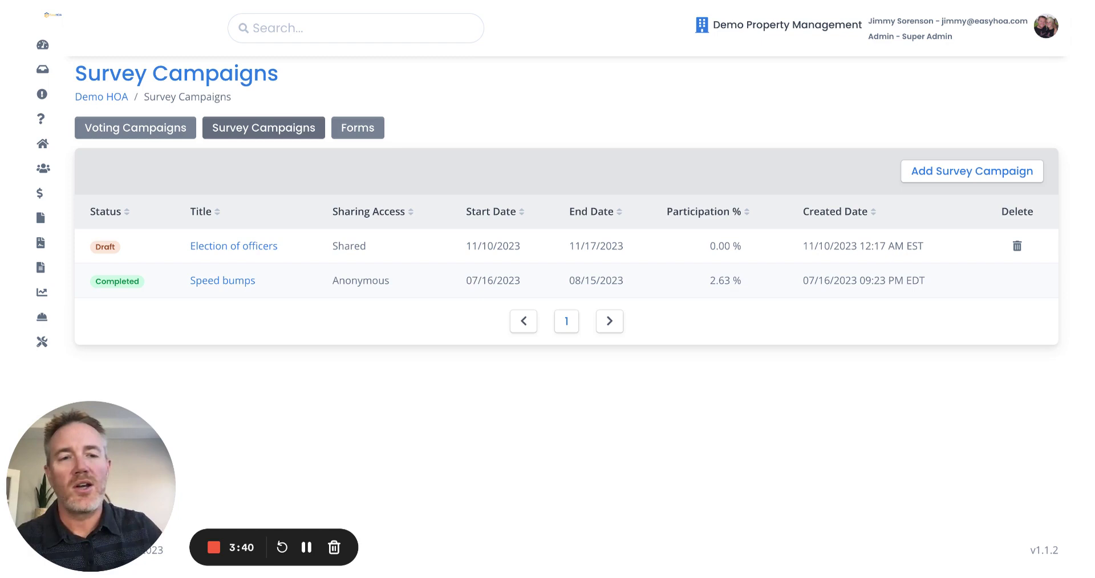
Start a new survey campaign and check which forms the Form dropdown offers.
{"action": "left_click", "coordinate": [946, 178]}
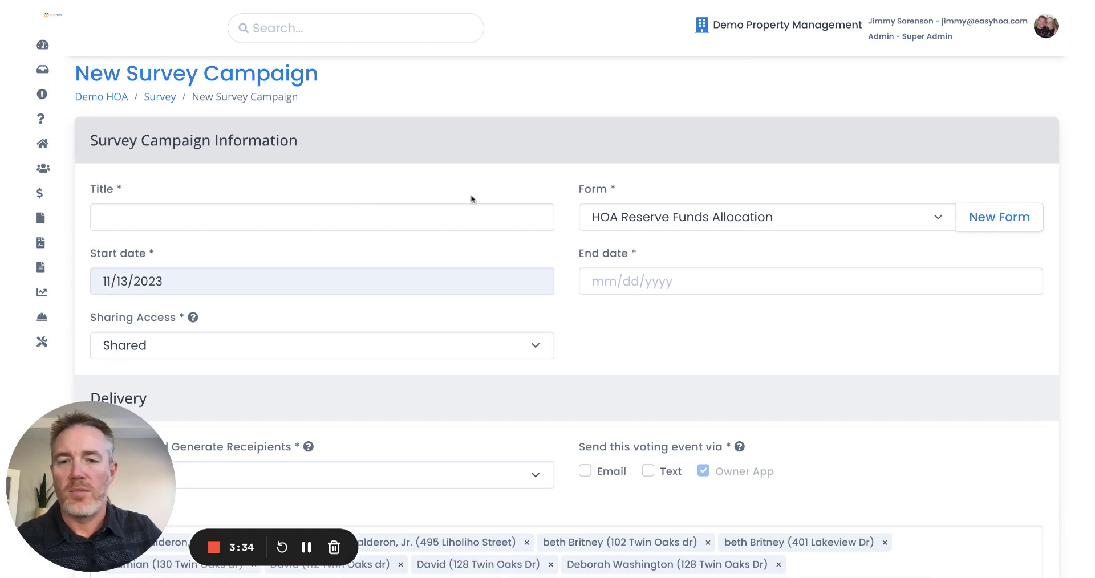
{"action": "scroll", "coordinate": [521, 191], "scroll_direction": "down", "scroll_amount": 1}
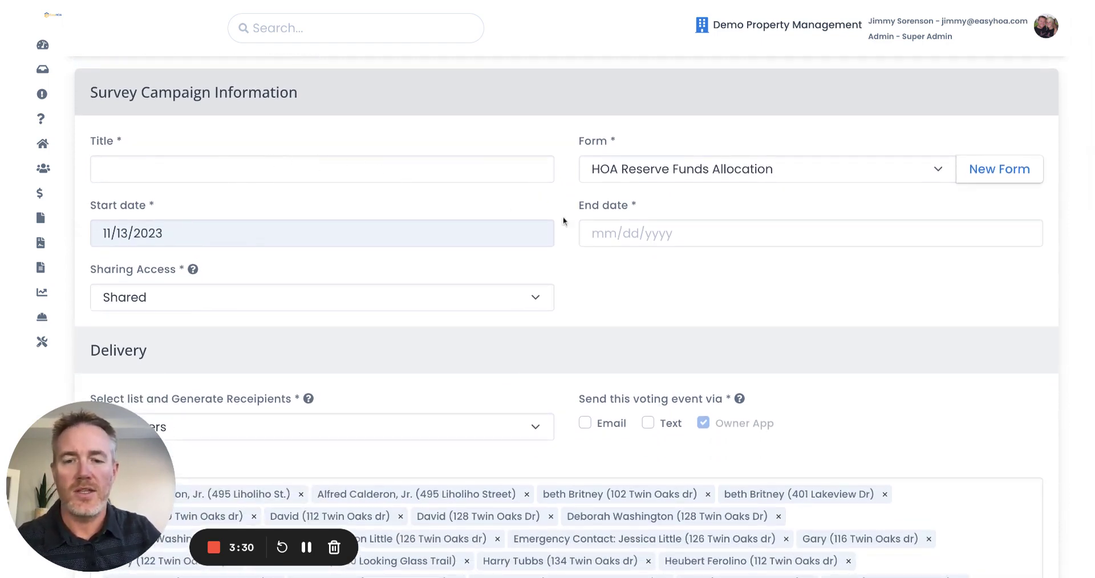
{"action": "scroll", "coordinate": [549, 324], "scroll_direction": "down", "scroll_amount": 2}
{"action": "scroll", "coordinate": [549, 324], "scroll_direction": "up", "scroll_amount": 3}
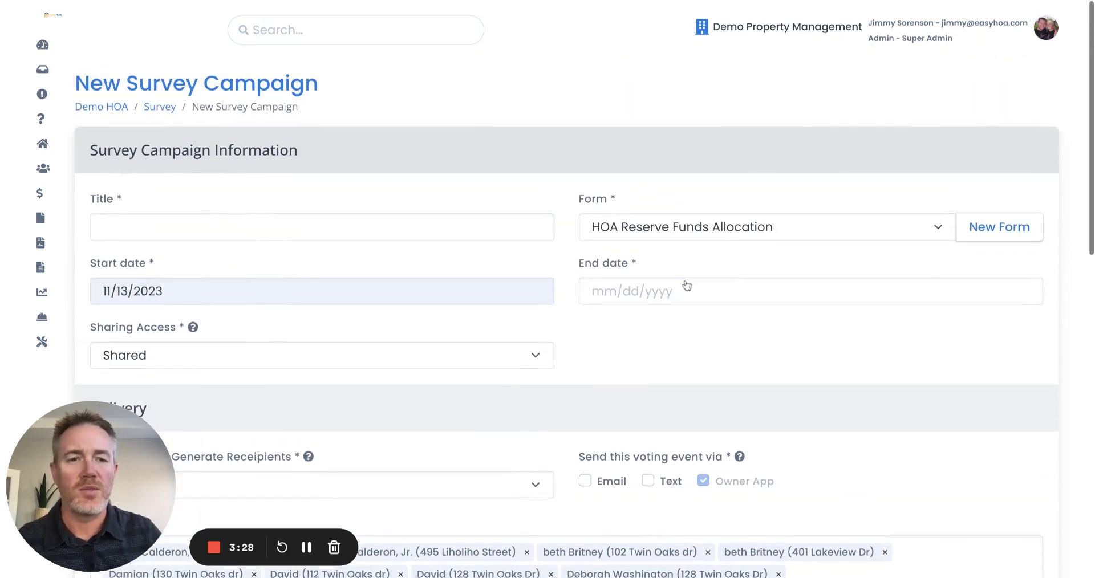
{"action": "left_click", "coordinate": [936, 228]}
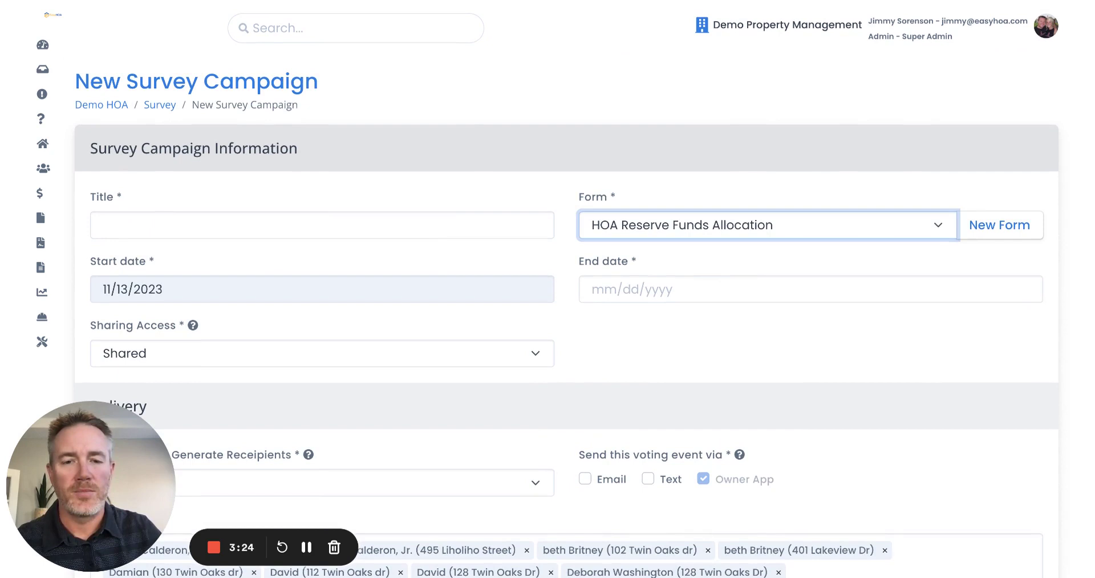
Create a new survey form, edit its title and description, and add a first question.
{"action": "left_click", "coordinate": [1001, 231]}
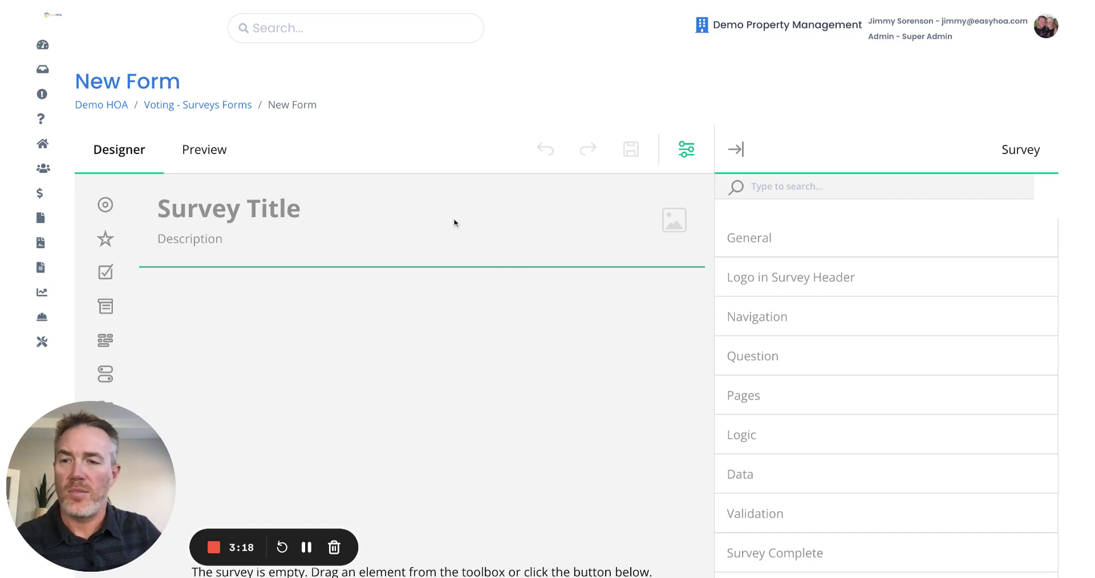
{"action": "scroll", "coordinate": [377, 224], "scroll_direction": "down", "scroll_amount": 1}
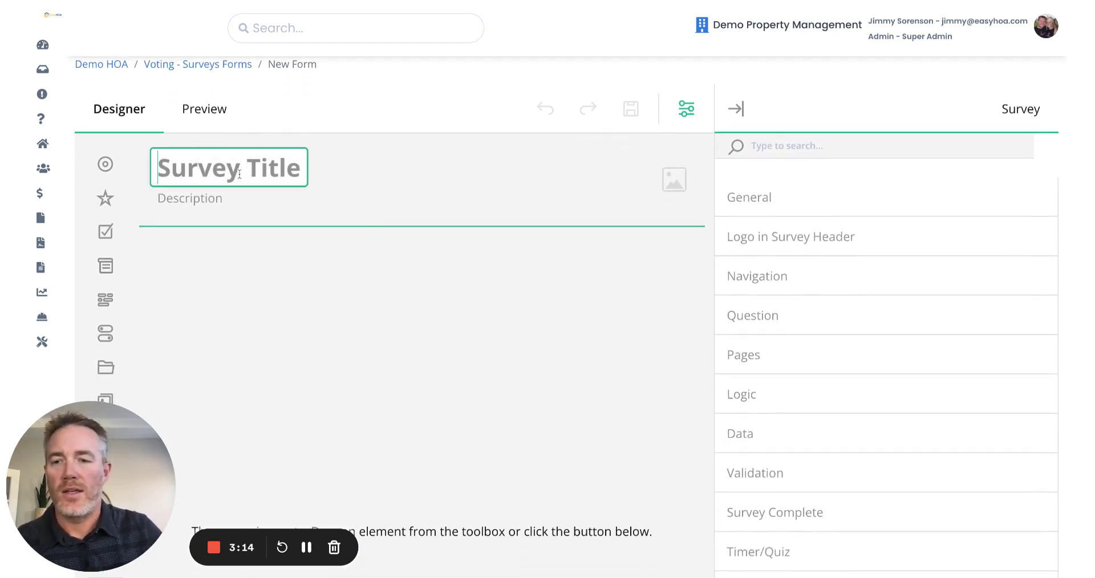
{"action": "left_click", "coordinate": [240, 198]}
{"action": "scroll", "coordinate": [311, 234], "scroll_direction": "down", "scroll_amount": 3}
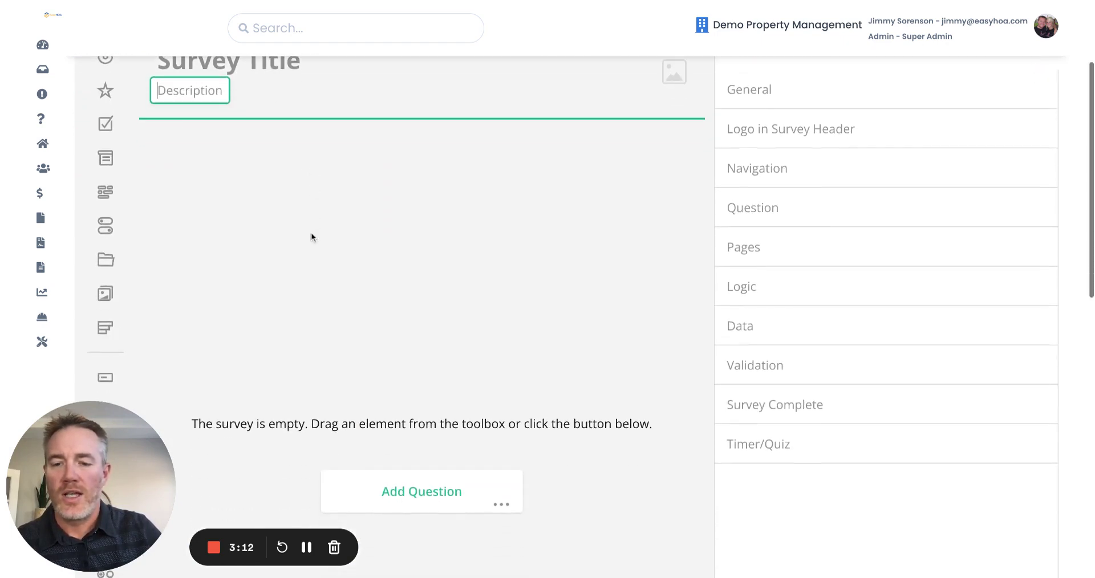
{"action": "left_click", "coordinate": [424, 500]}
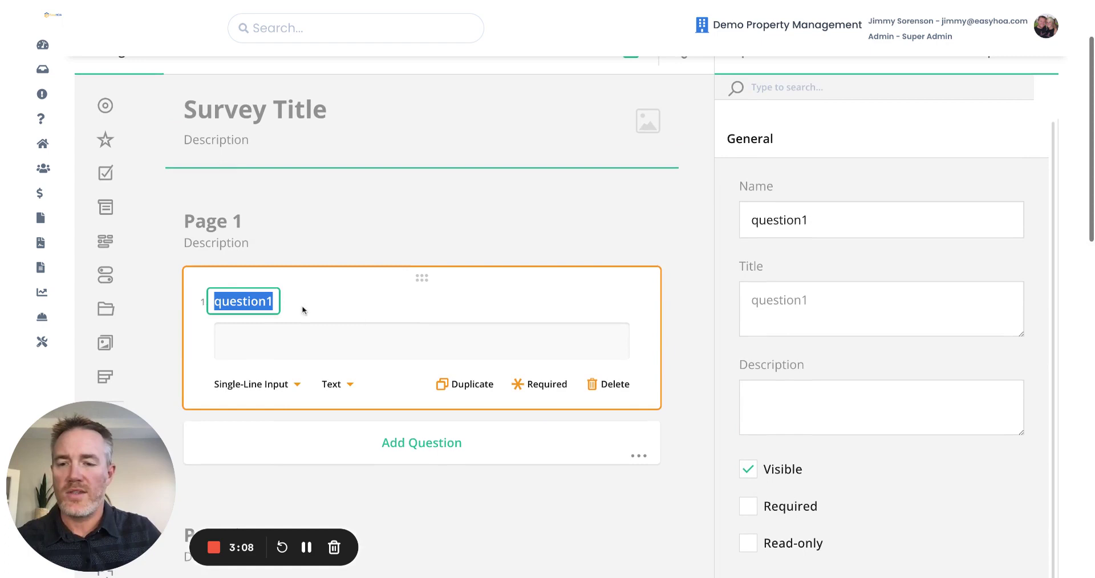
{"action": "scroll", "coordinate": [301, 348], "scroll_direction": "up", "scroll_amount": 1}
{"action": "scroll", "coordinate": [296, 394], "scroll_direction": "down", "scroll_amount": 1}
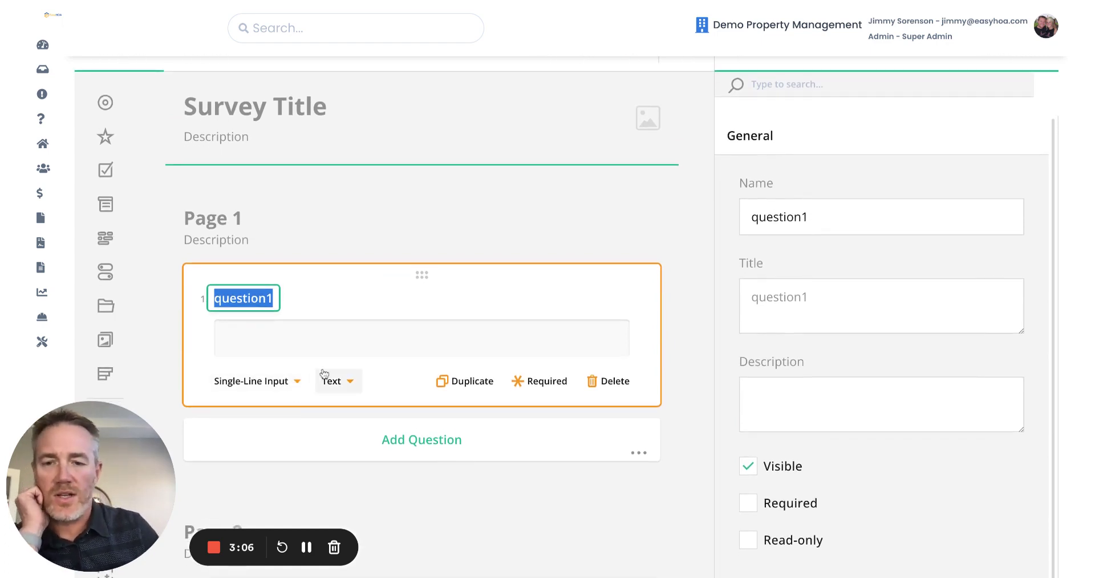
{"action": "left_click", "coordinate": [296, 382]}
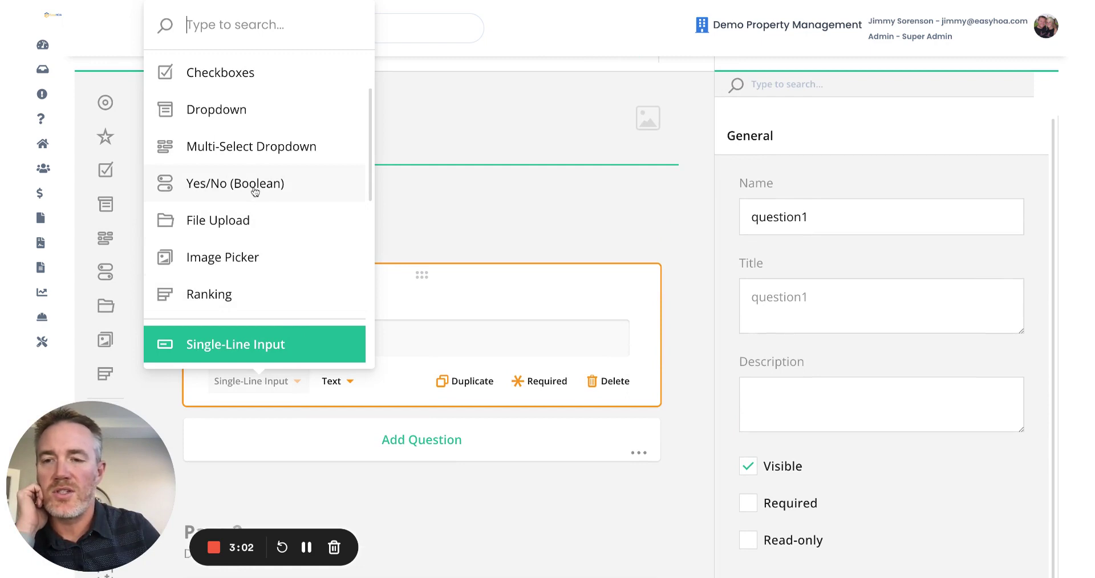
Leave the new form designer and go back to the Voting - Survey Forms list.
{"action": "scroll", "coordinate": [244, 109], "scroll_direction": "up", "scroll_amount": 3}
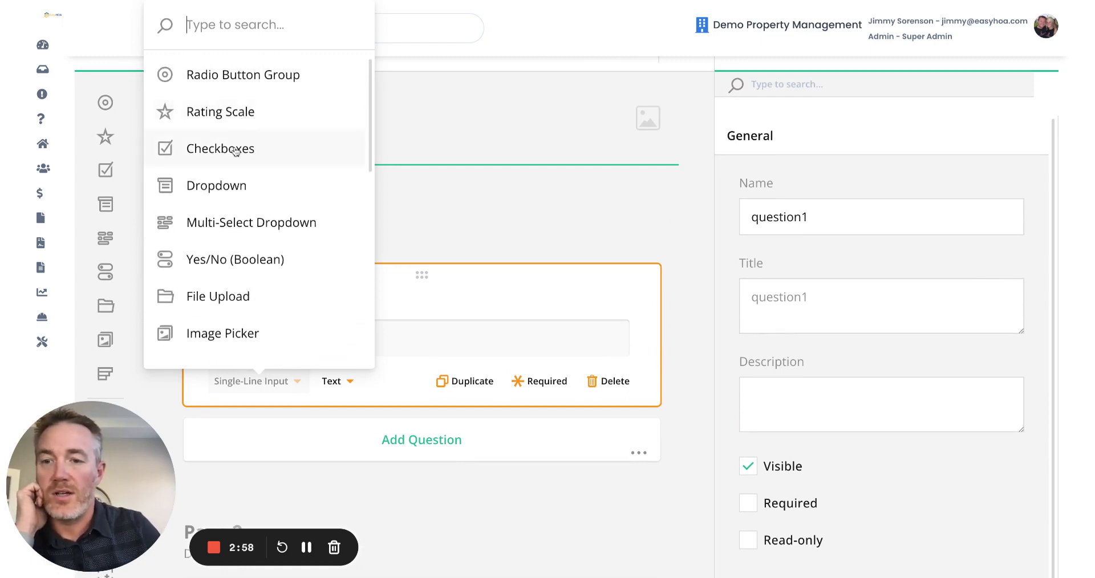
{"action": "scroll", "coordinate": [236, 146], "scroll_direction": "down", "scroll_amount": 1}
{"action": "scroll", "coordinate": [256, 229], "scroll_direction": "down", "scroll_amount": 4}
{"action": "scroll", "coordinate": [255, 228], "scroll_direction": "up", "scroll_amount": 4}
{"action": "scroll", "coordinate": [255, 228], "scroll_direction": "up", "scroll_amount": 2}
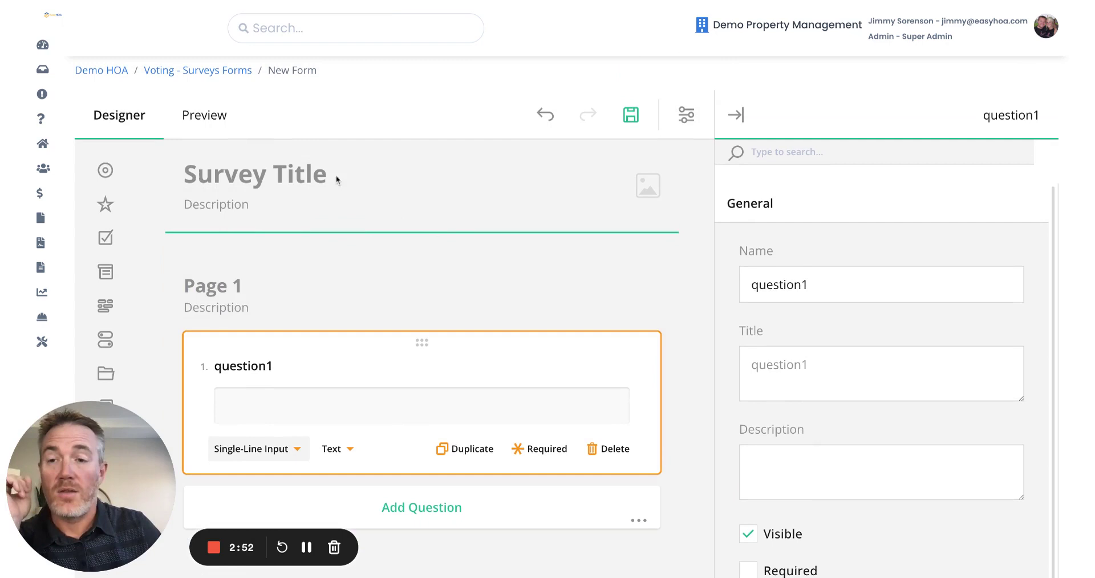
{"action": "left_click", "coordinate": [195, 72]}
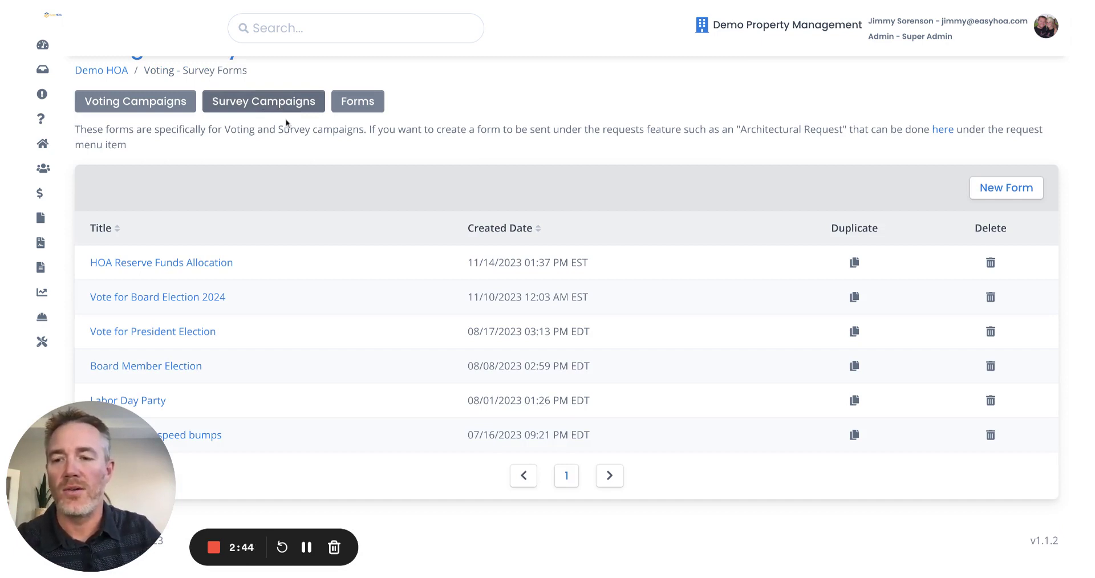
{"action": "scroll", "coordinate": [194, 266], "scroll_direction": "up", "scroll_amount": 1}
Review the HOA Reserve Funds Allocation form's questions, then return to Voting Campaigns.
{"action": "left_click", "coordinate": [193, 297]}
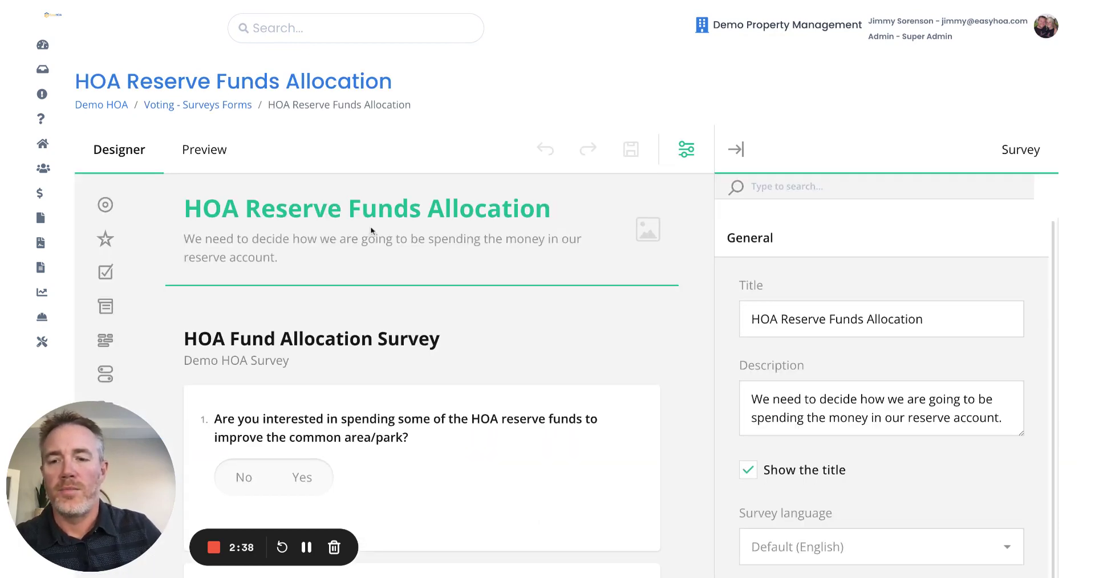
{"action": "scroll", "coordinate": [371, 228], "scroll_direction": "down", "scroll_amount": 3}
{"action": "scroll", "coordinate": [377, 233], "scroll_direction": "down", "scroll_amount": 2}
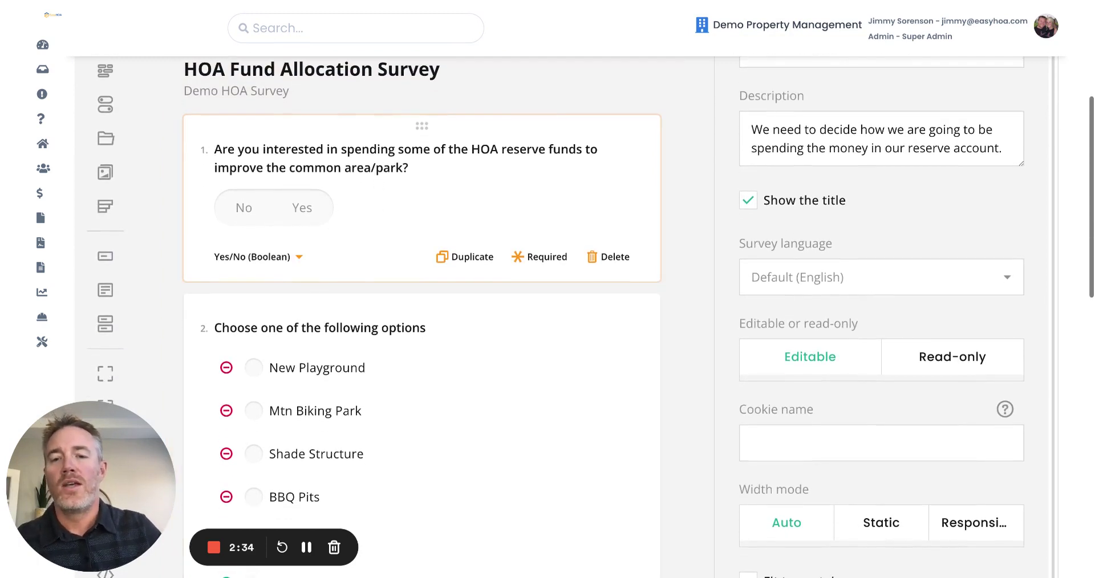
{"action": "left_click", "coordinate": [326, 151]}
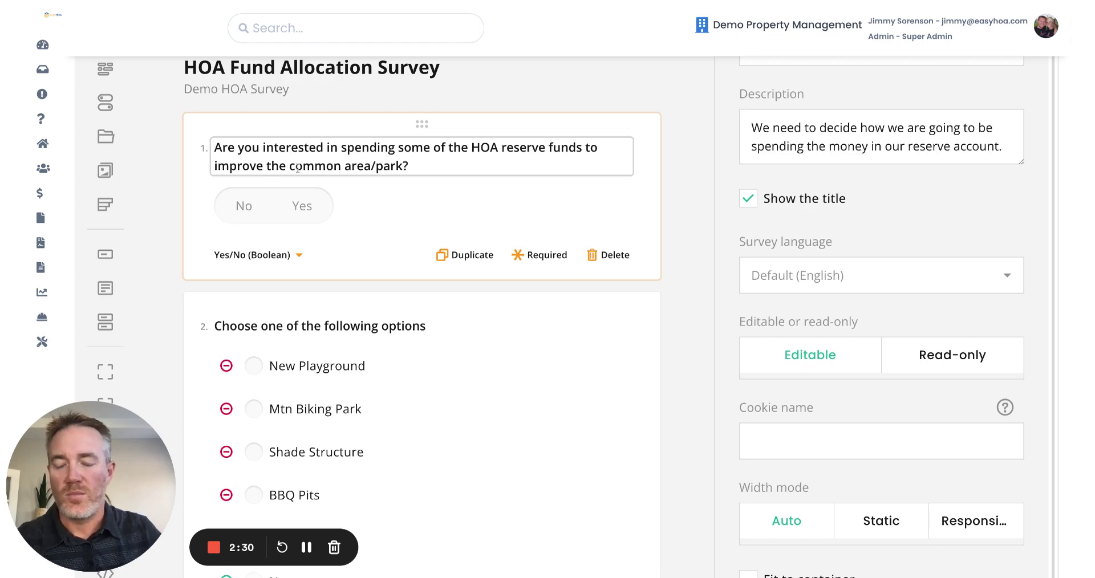
{"action": "scroll", "coordinate": [325, 305], "scroll_direction": "down", "scroll_amount": 1}
{"action": "scroll", "coordinate": [400, 290], "scroll_direction": "down", "scroll_amount": 2}
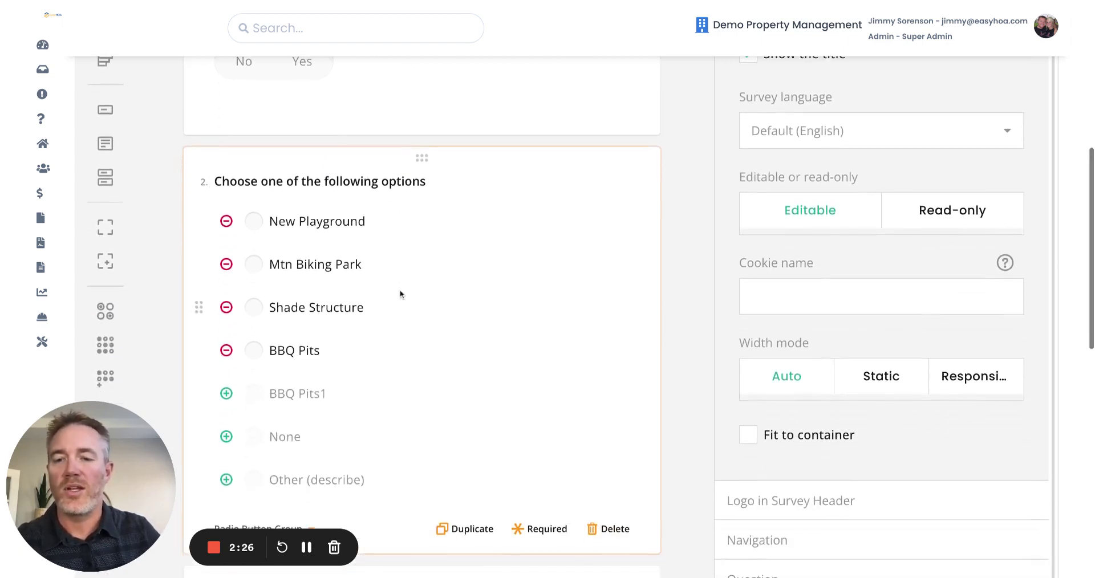
{"action": "scroll", "coordinate": [398, 298], "scroll_direction": "up", "scroll_amount": 3}
{"action": "scroll", "coordinate": [400, 300], "scroll_direction": "up", "scroll_amount": 5}
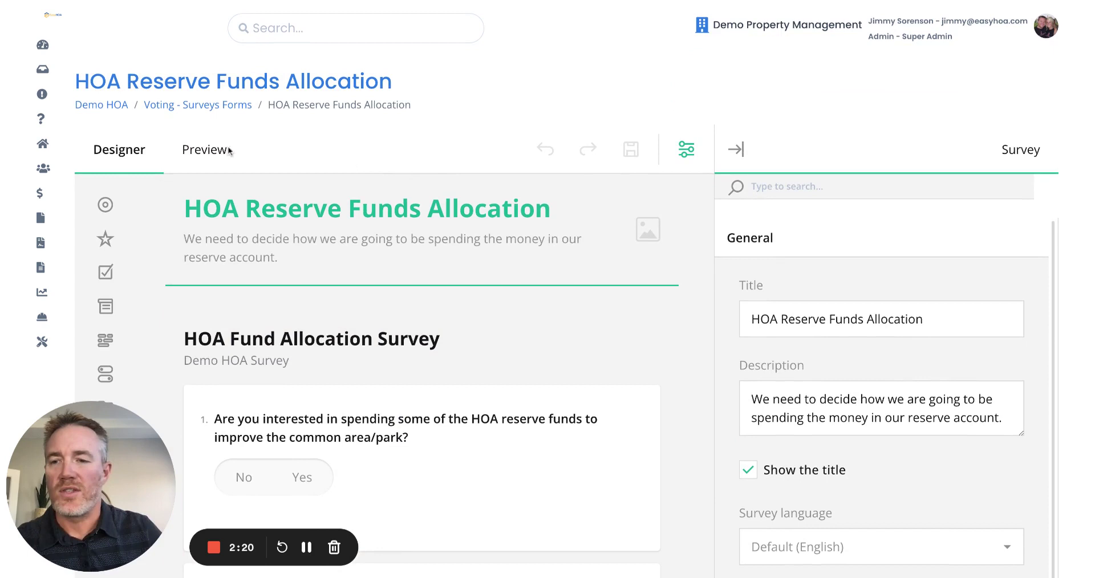
{"action": "mouse_move", "coordinate": [73, 235]}
{"action": "left_click", "coordinate": [86, 289]}
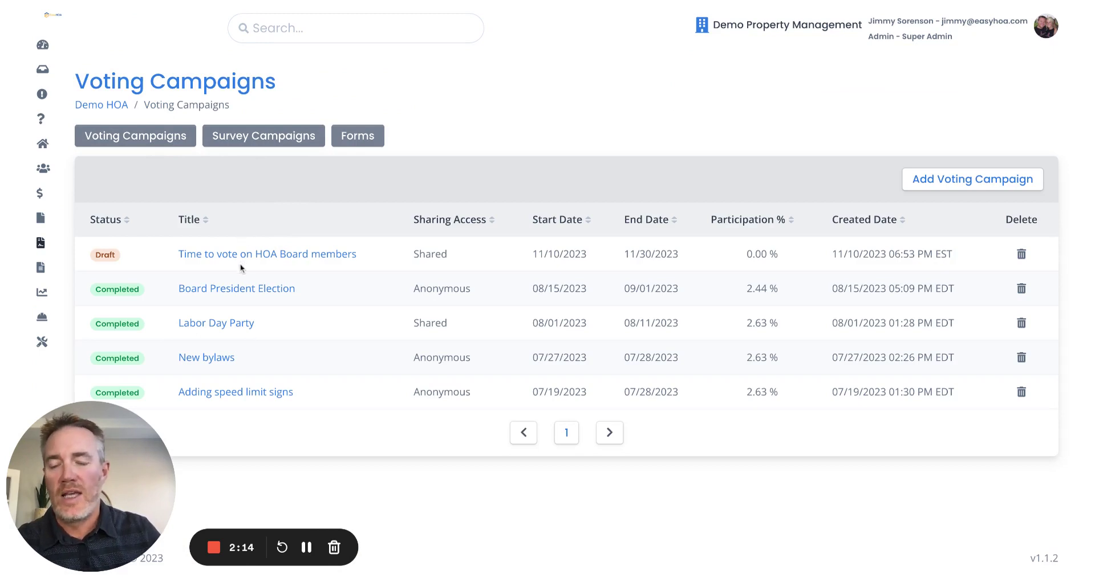
Open the completed Board President Election campaign's details.
{"action": "left_click", "coordinate": [225, 290]}
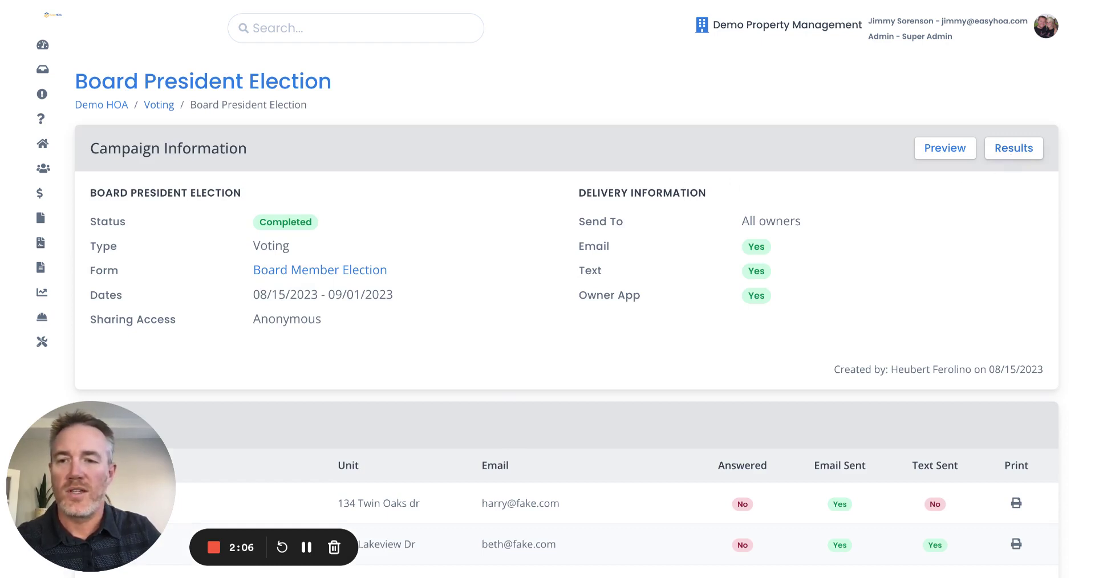
{"action": "left_click", "coordinate": [1013, 147]}
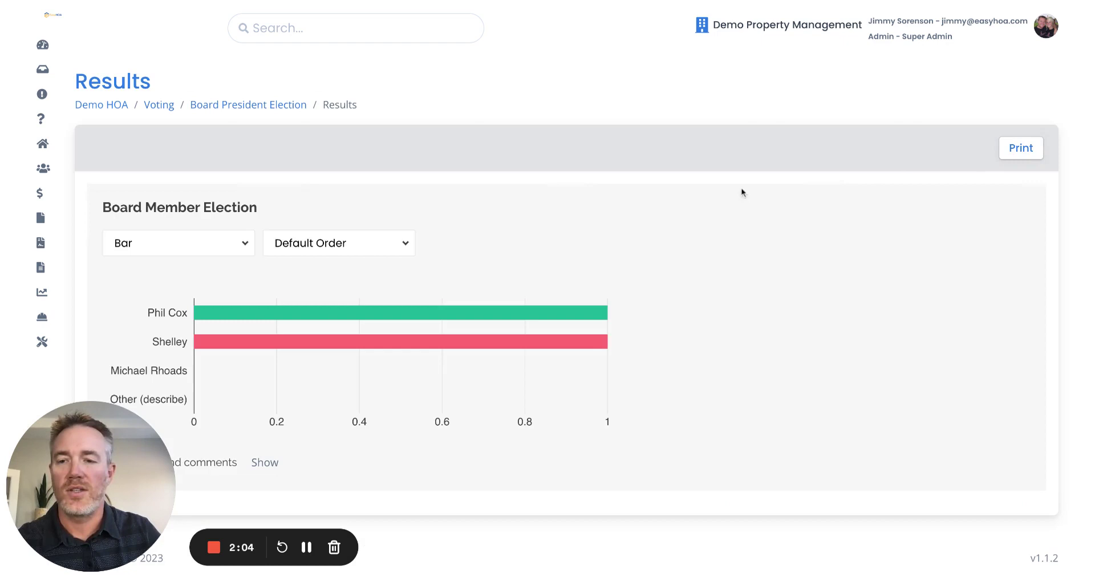
{"action": "scroll", "coordinate": [403, 258], "scroll_direction": "down", "scroll_amount": 2}
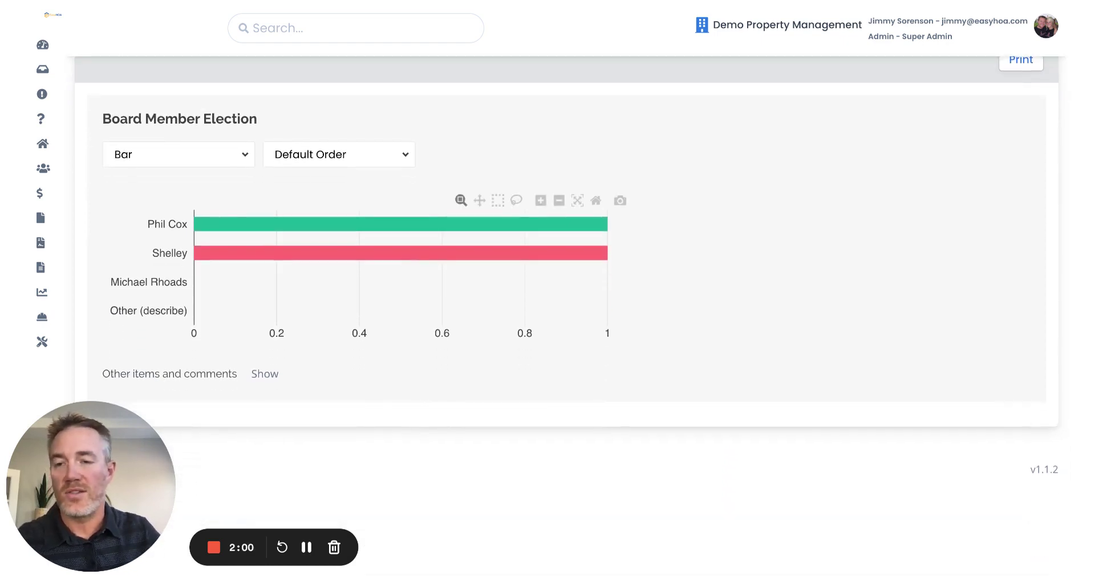
{"action": "scroll", "coordinate": [583, 264], "scroll_direction": "down", "scroll_amount": 1}
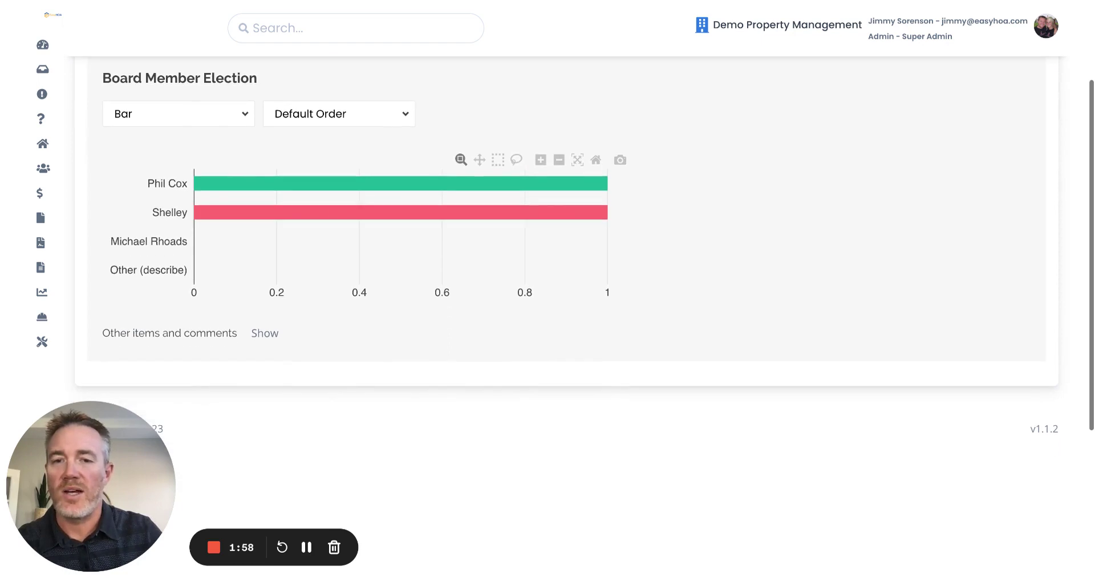
{"action": "scroll", "coordinate": [317, 224], "scroll_direction": "up", "scroll_amount": 3}
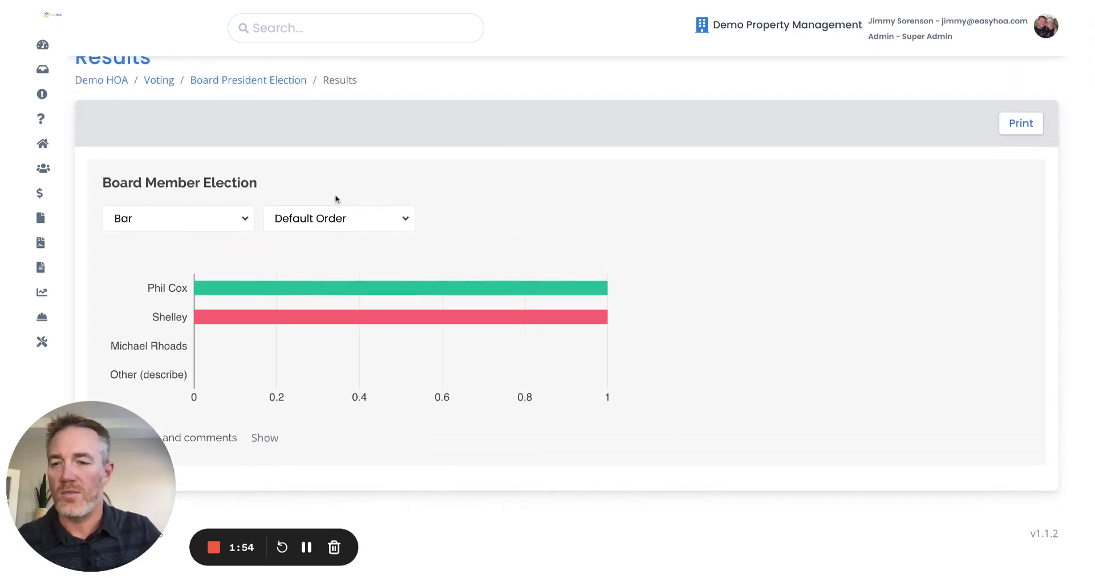
{"action": "mouse_move", "coordinate": [77, 168]}
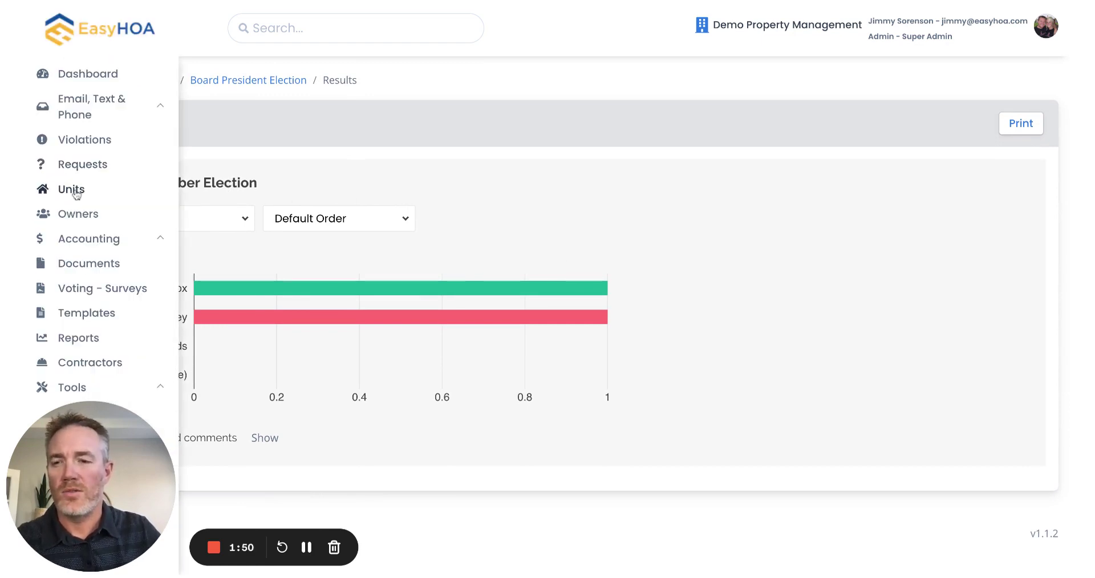
{"action": "left_click", "coordinate": [76, 194]}
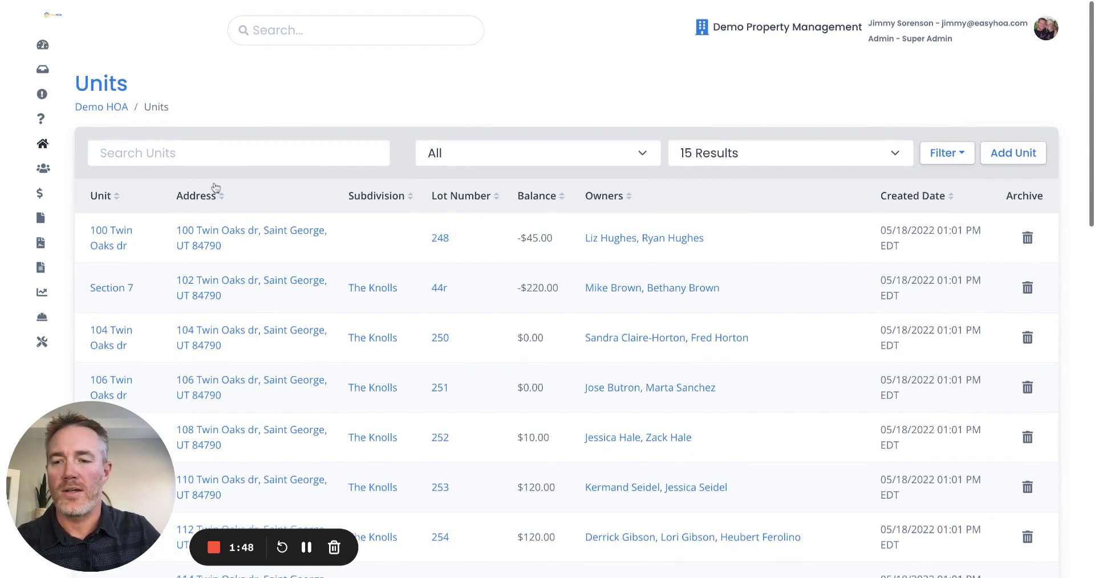
{"action": "left_click", "coordinate": [106, 337]}
{"action": "scroll", "coordinate": [397, 285], "scroll_direction": "down", "scroll_amount": 5}
{"action": "scroll", "coordinate": [397, 286], "scroll_direction": "up", "scroll_amount": 4}
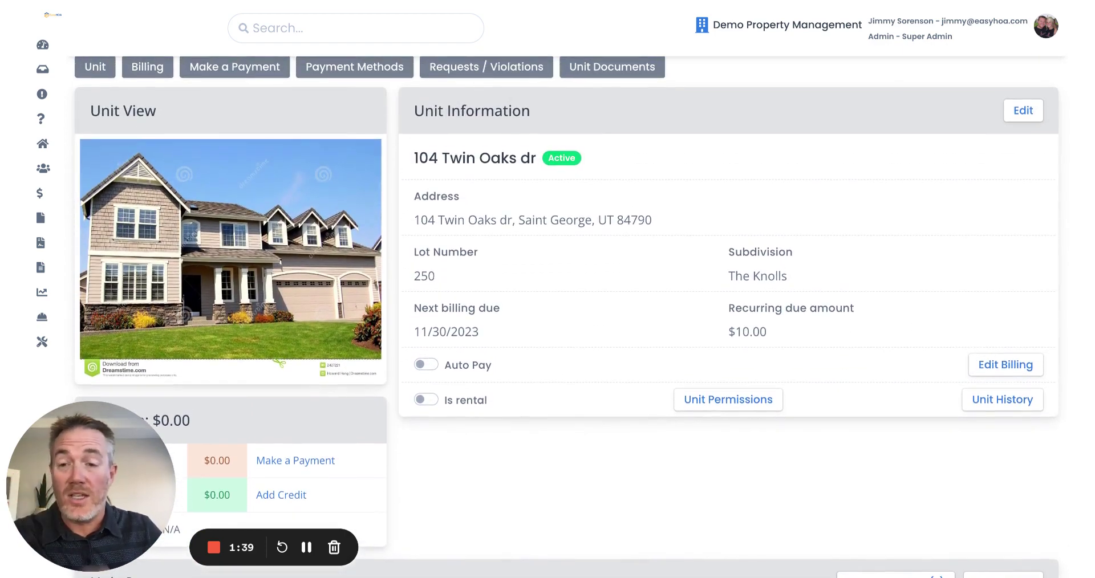
{"action": "scroll", "coordinate": [570, 313], "scroll_direction": "up", "scroll_amount": 1}
{"action": "scroll", "coordinate": [570, 313], "scroll_direction": "down", "scroll_amount": 2}
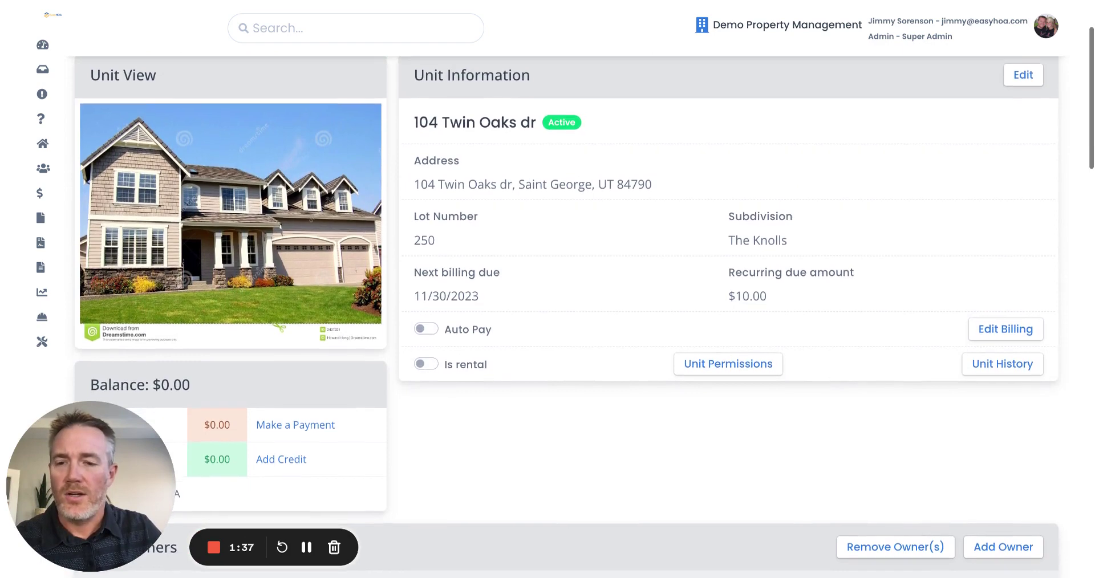
{"action": "scroll", "coordinate": [570, 313], "scroll_direction": "down", "scroll_amount": 6}
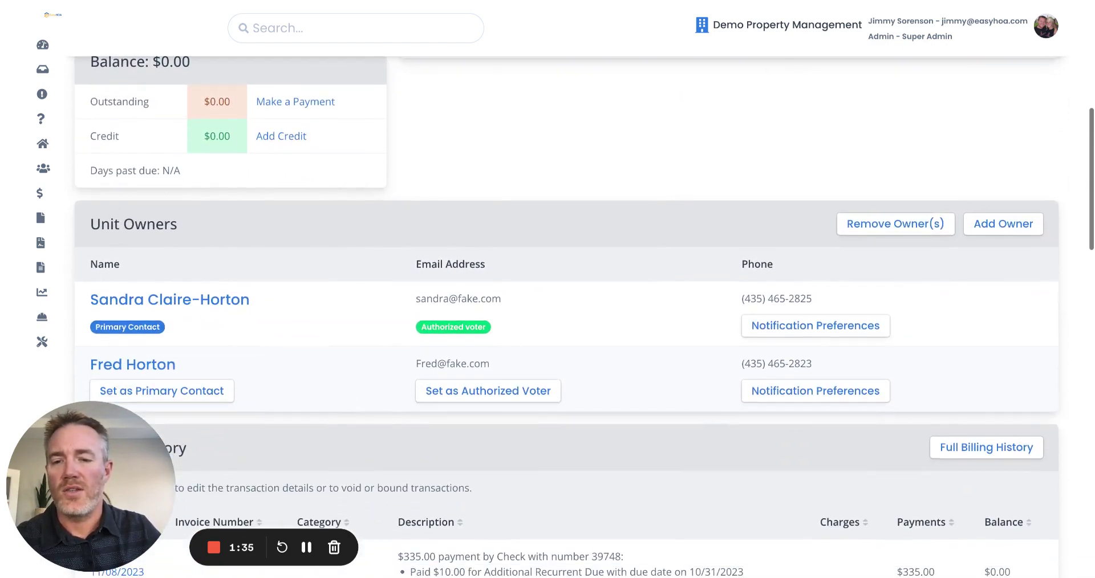
{"action": "scroll", "coordinate": [388, 327], "scroll_direction": "down", "scroll_amount": 1}
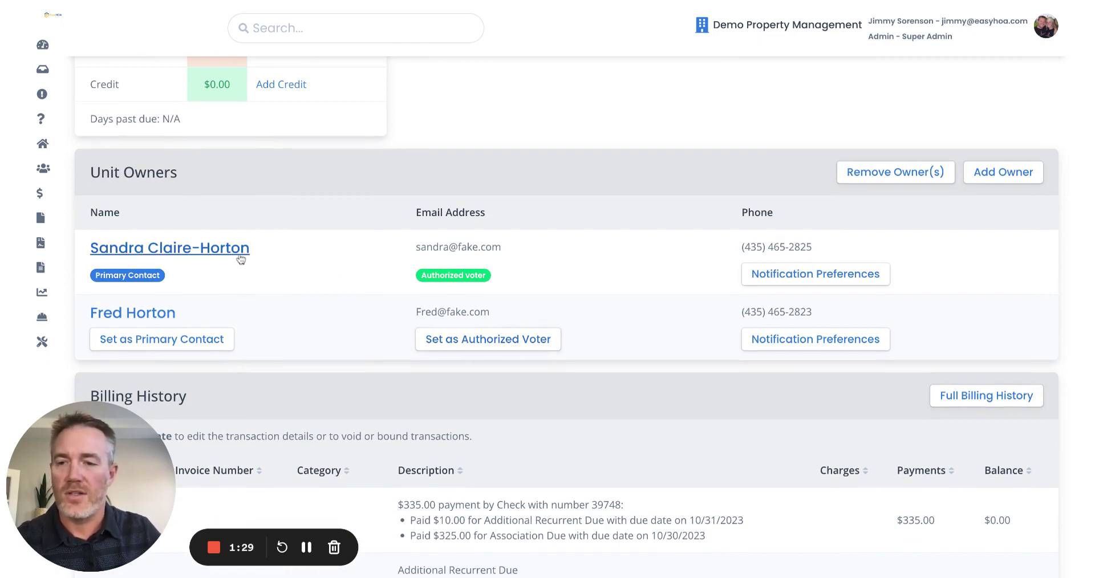
{"action": "scroll", "coordinate": [354, 263], "scroll_direction": "up", "scroll_amount": 4}
{"action": "scroll", "coordinate": [353, 261], "scroll_direction": "up", "scroll_amount": 4}
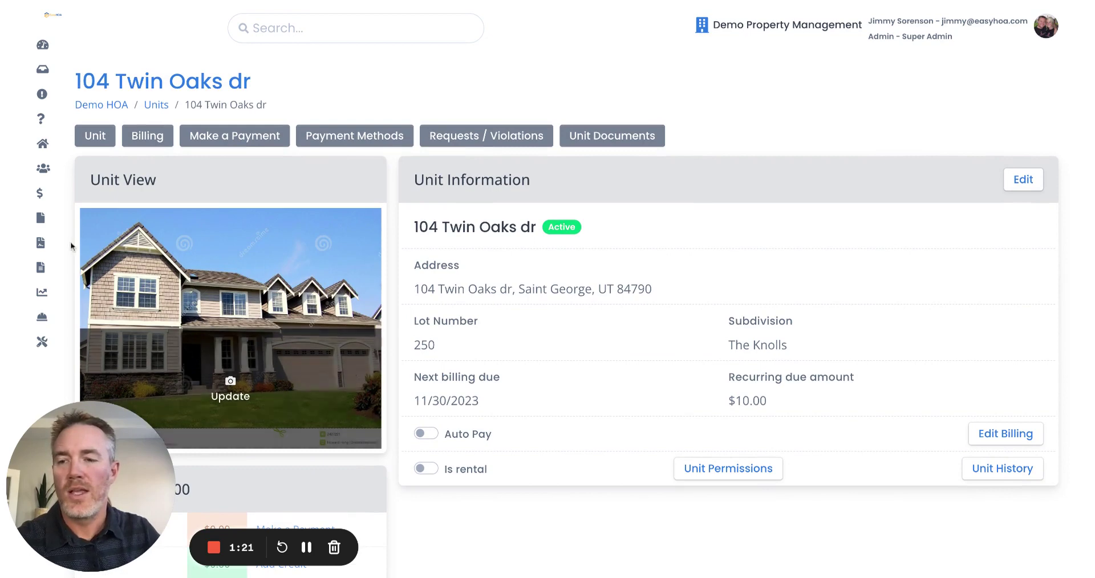
{"action": "scroll", "coordinate": [398, 309], "scroll_direction": "down", "scroll_amount": 6}
{"action": "scroll", "coordinate": [398, 309], "scroll_direction": "down", "scroll_amount": 3}
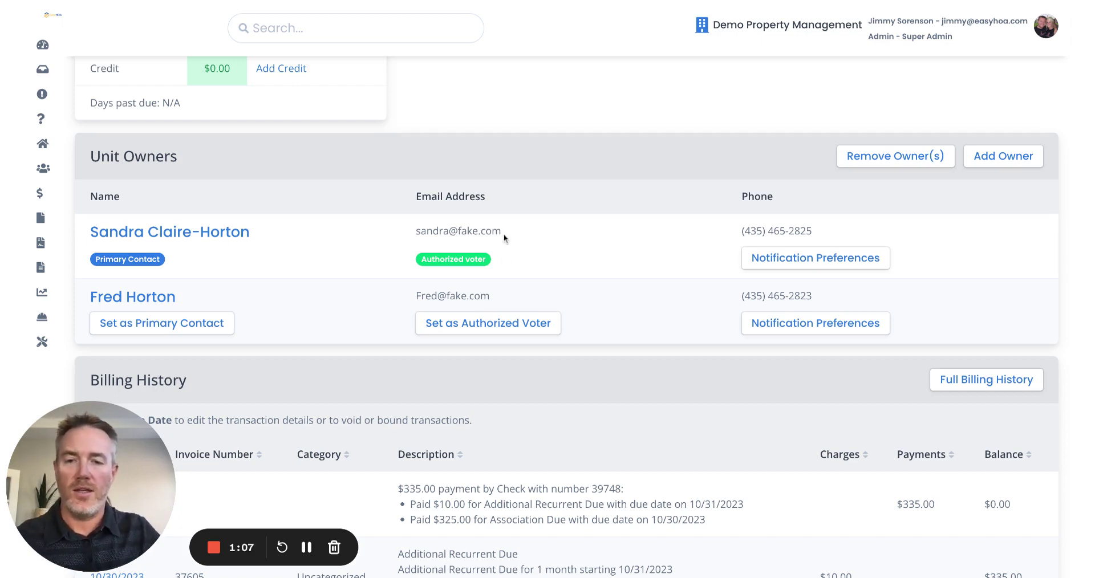
Go back to the Voting Campaigns list of five campaigns, scrolled to the top.
{"action": "mouse_move", "coordinate": [43, 215]}
{"action": "left_click", "coordinate": [89, 292]}
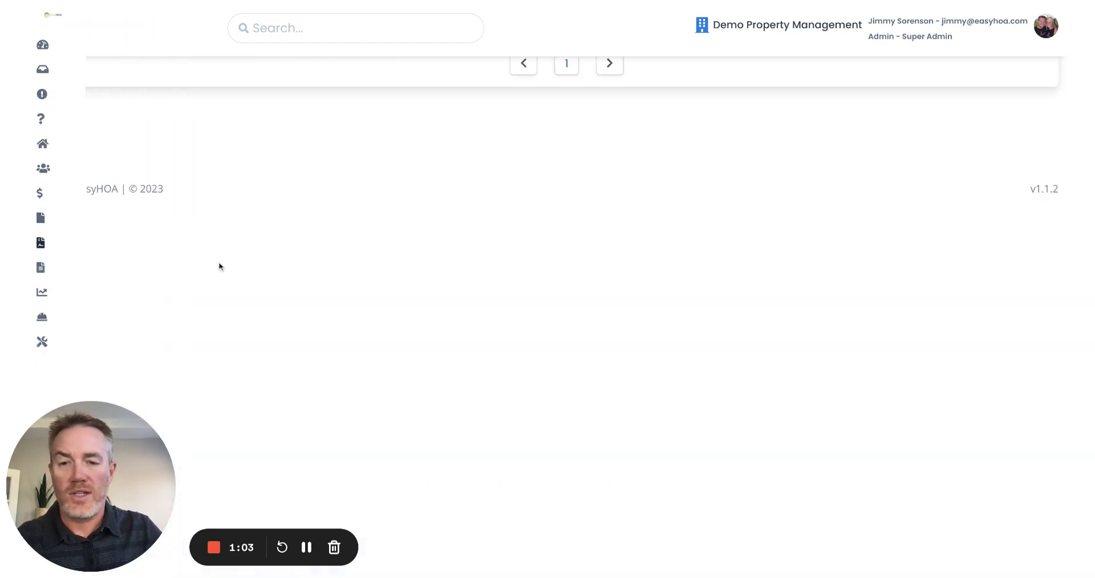
{"action": "scroll", "coordinate": [230, 265], "scroll_direction": "up", "scroll_amount": 6}
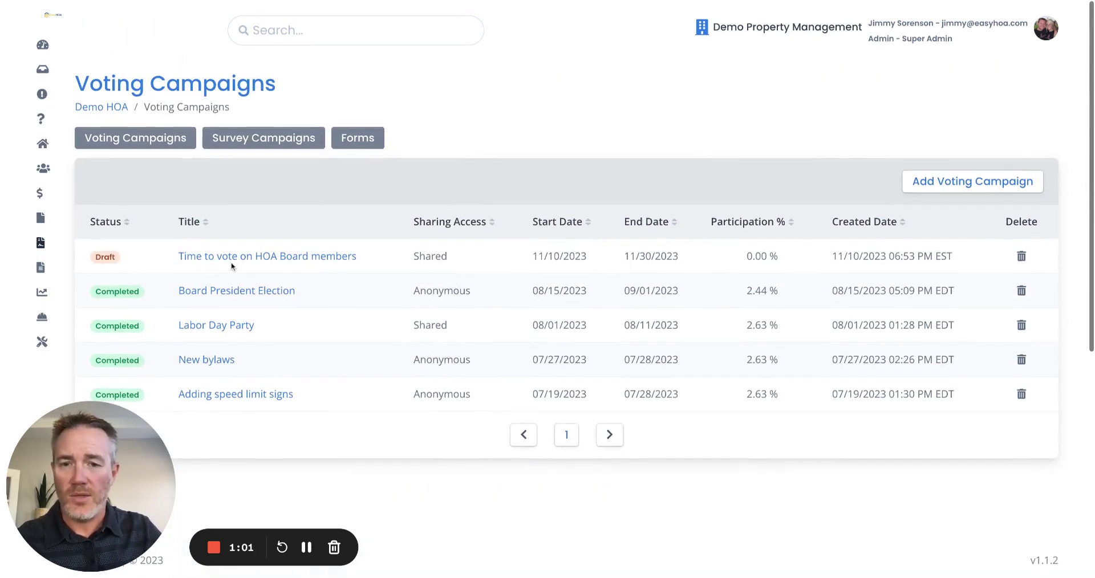